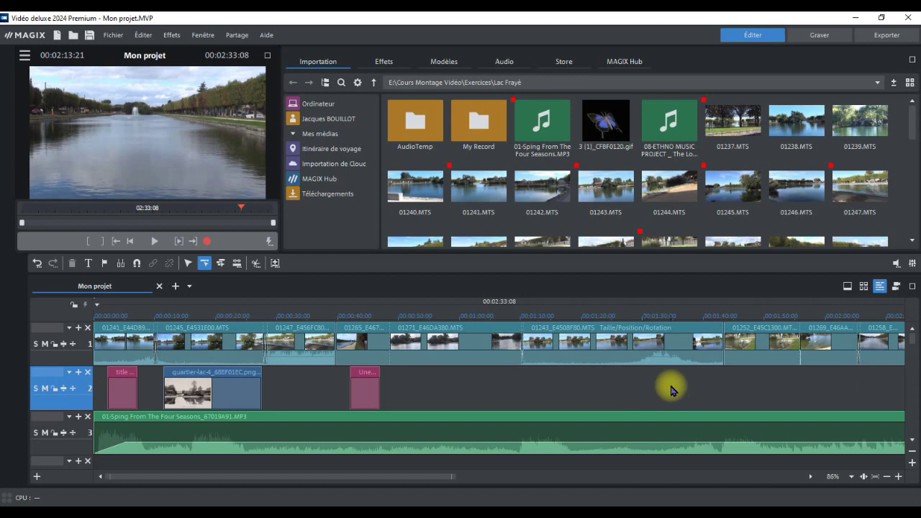
- Show the whole project in the timeline and return the playhead to the start of the film
click(179, 405)
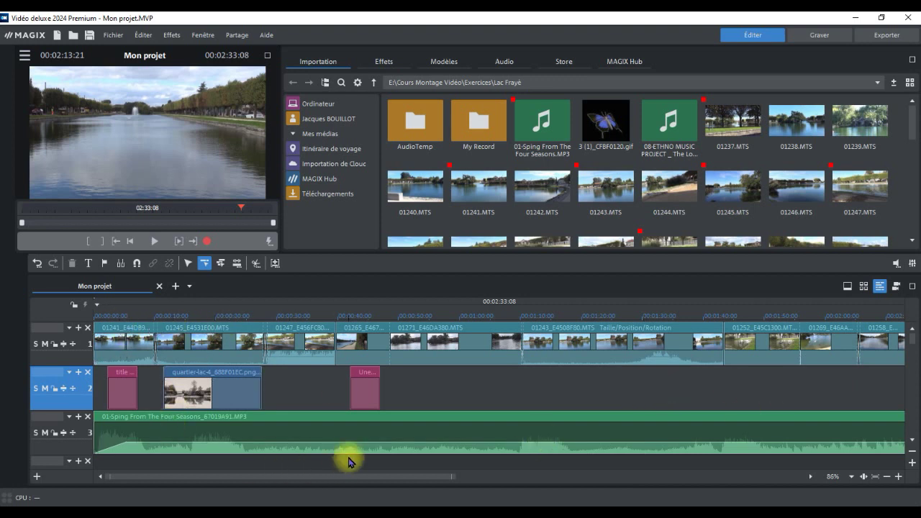
click(887, 477)
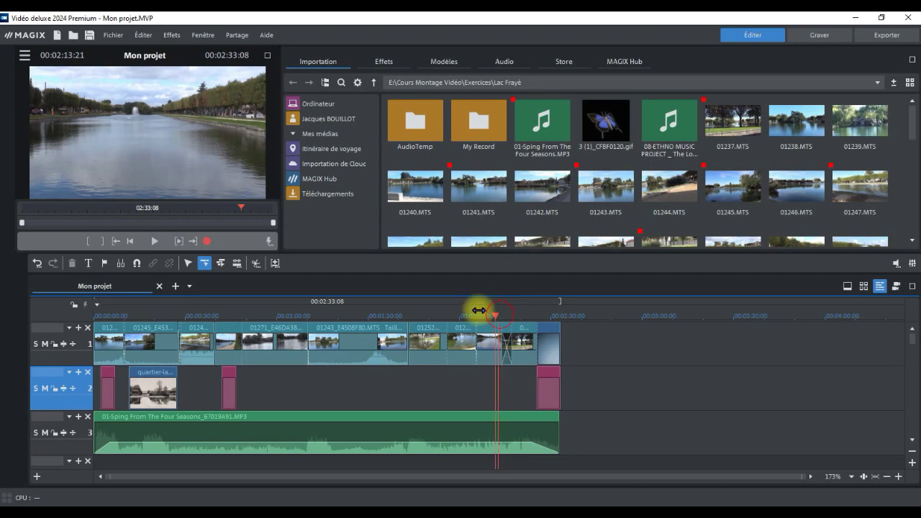
key(Home)
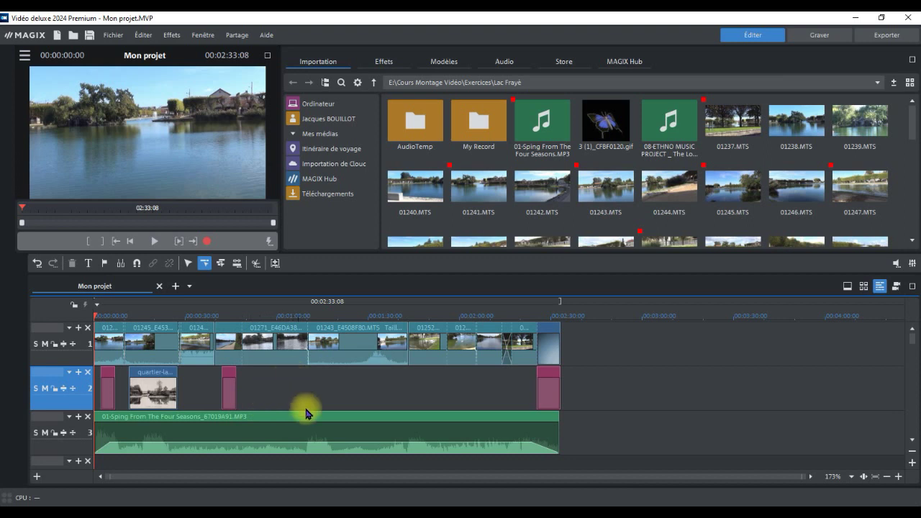
- Select the music clip on track 3, then mute that track and unmute it again
mouse_move(321, 444)
mouse_down()
mouse_move(323, 411)
mouse_move(324, 447)
mouse_up()
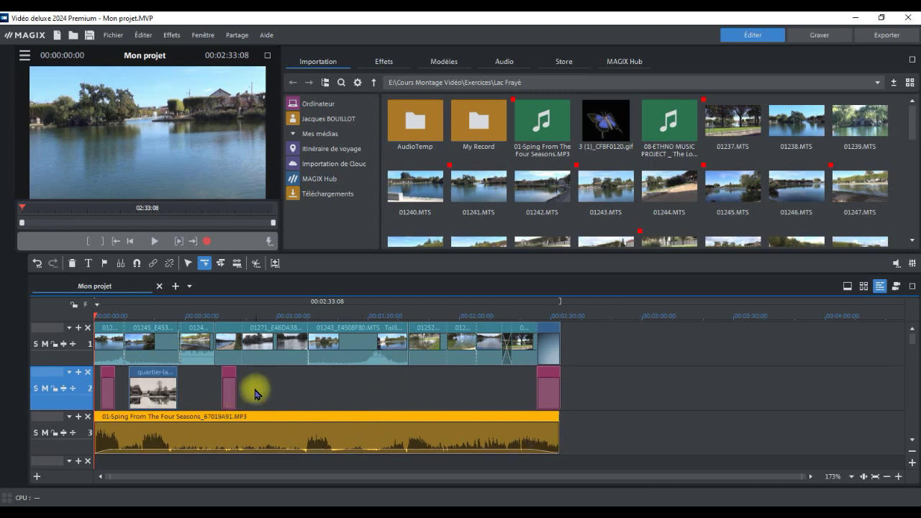
click(45, 433)
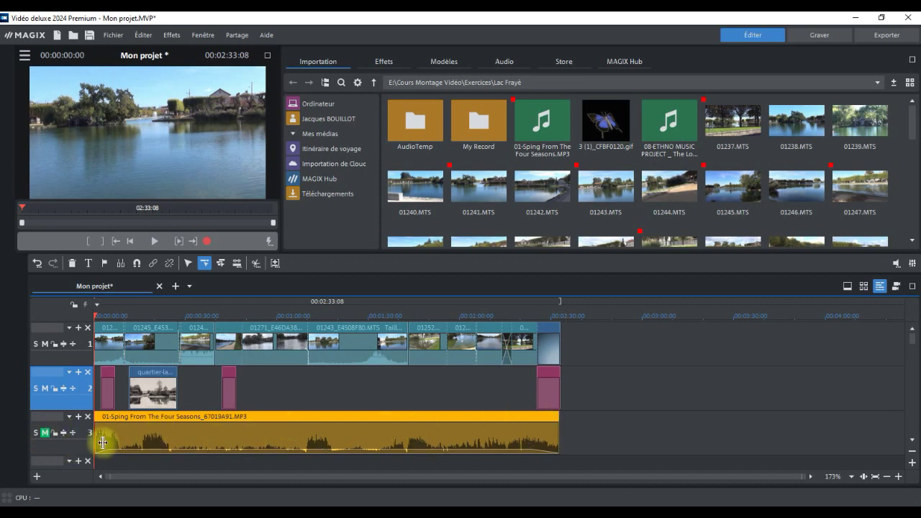
click(43, 434)
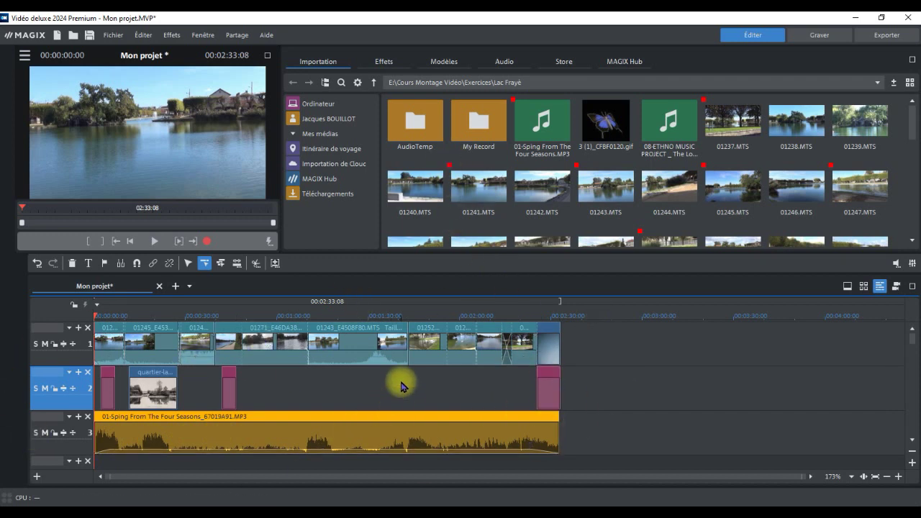
- Play the opening of the film in the enlarged preview monitor, stop playback and restore the normal editing layout
click(266, 57)
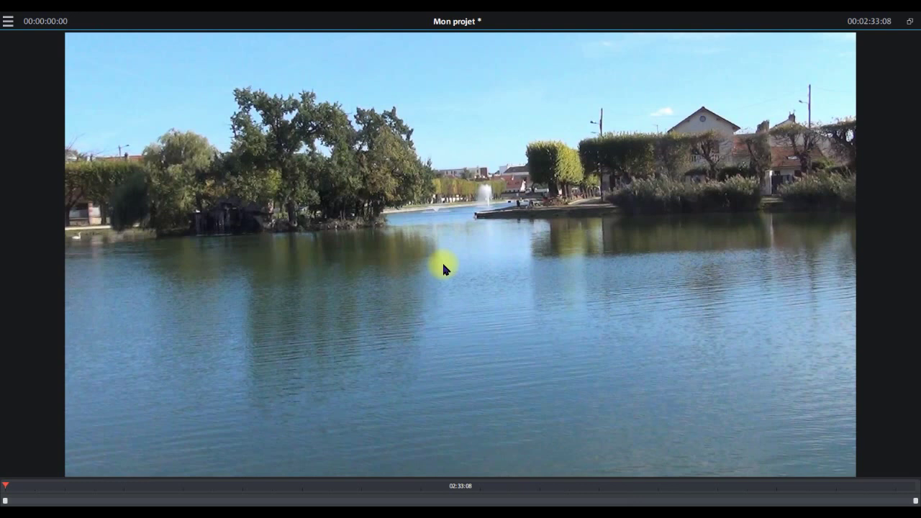
click(445, 264)
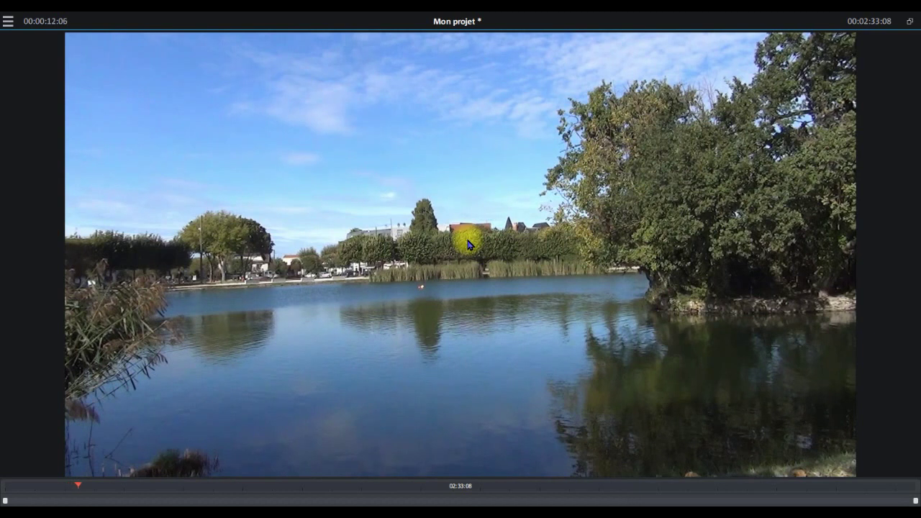
key(space)
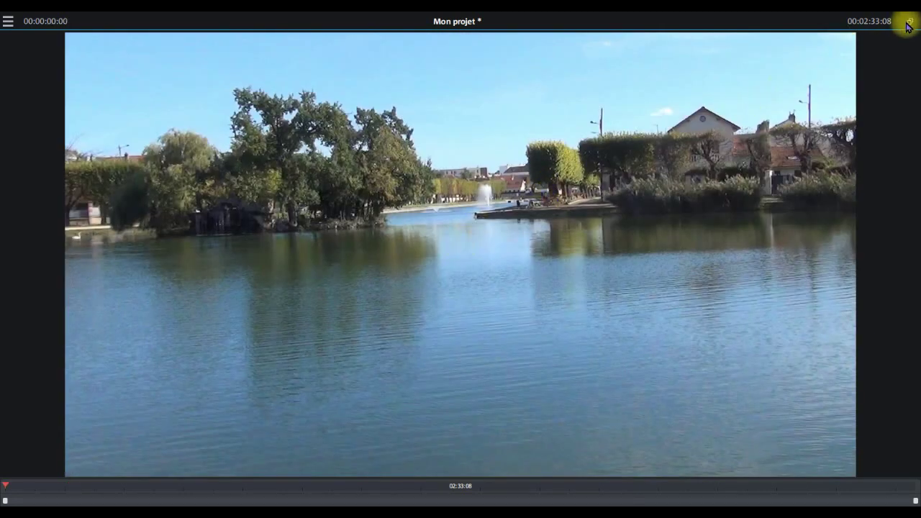
double_click(251, 116)
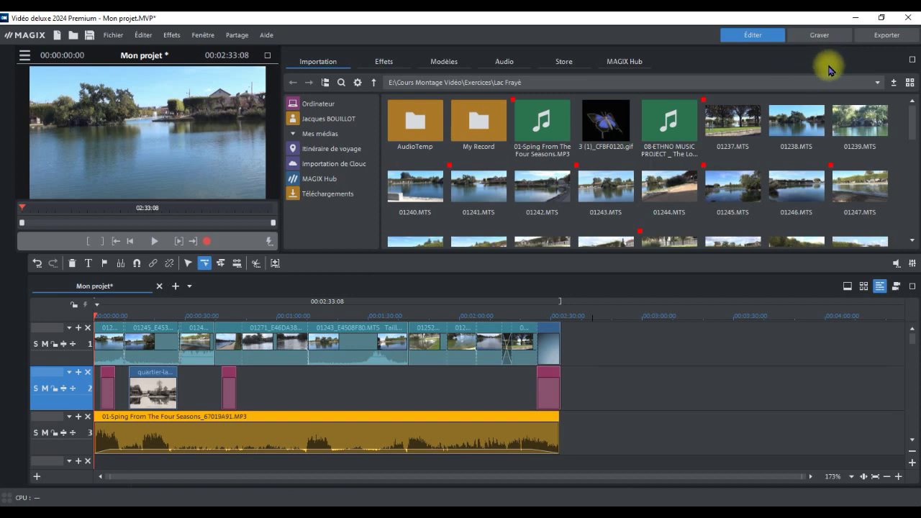
- Start exporting the film as a video file, with the quality set to Qualité DVD and the format to MPEG-4
click(885, 38)
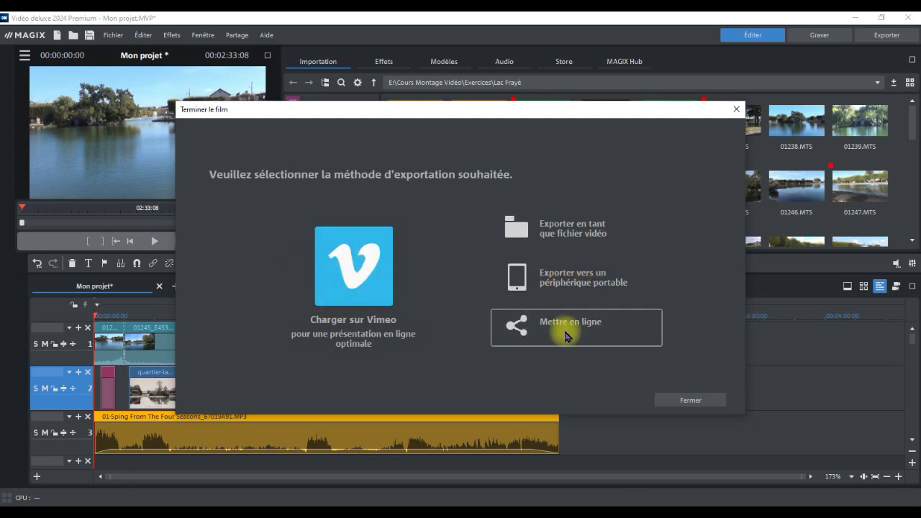
click(564, 230)
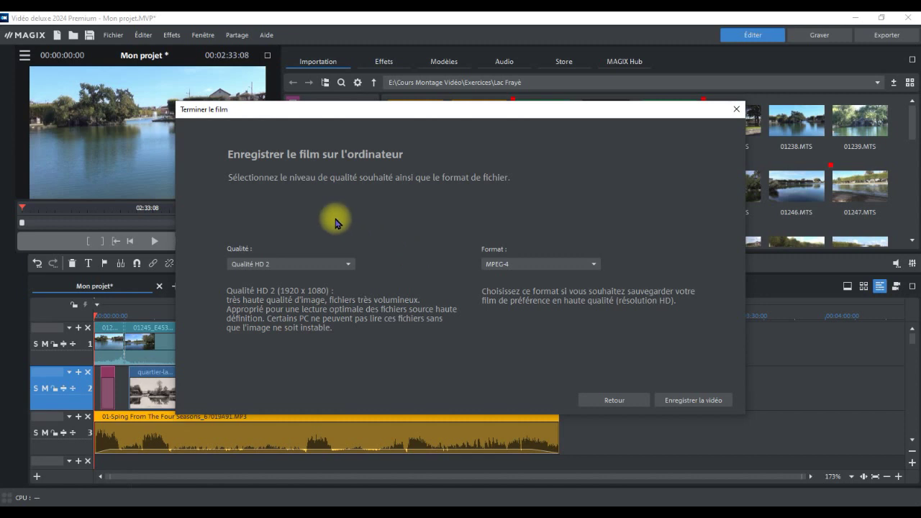
click(347, 264)
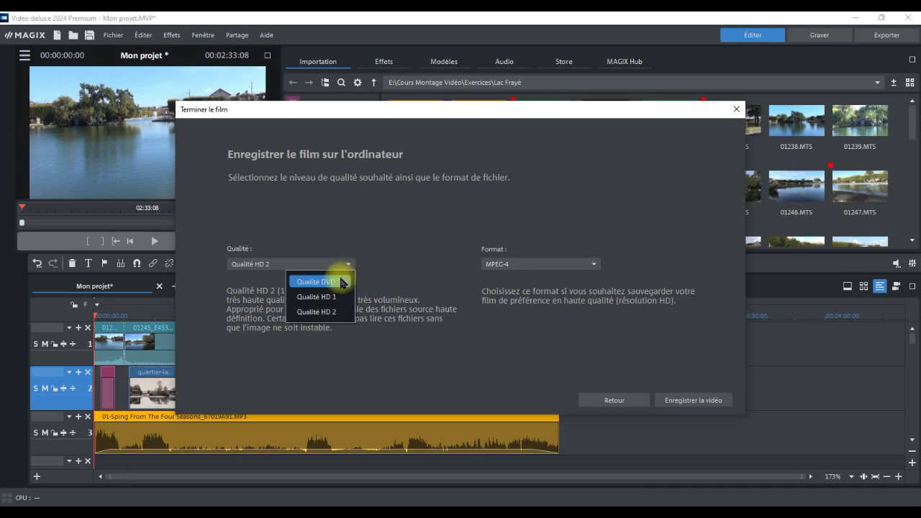
click(342, 282)
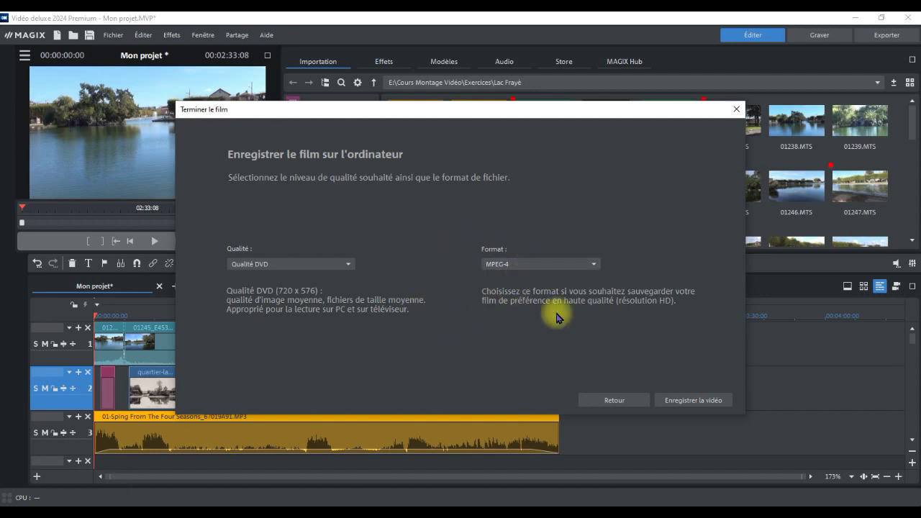
click(595, 265)
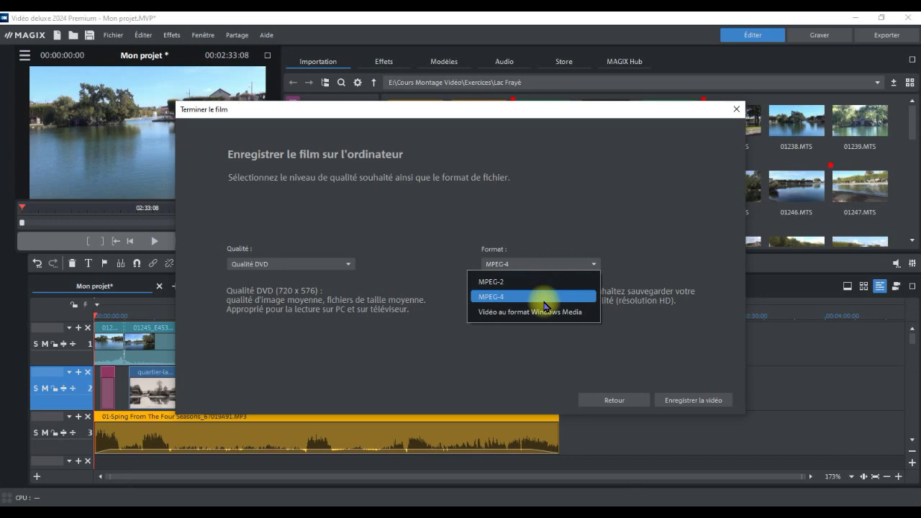
click(582, 299)
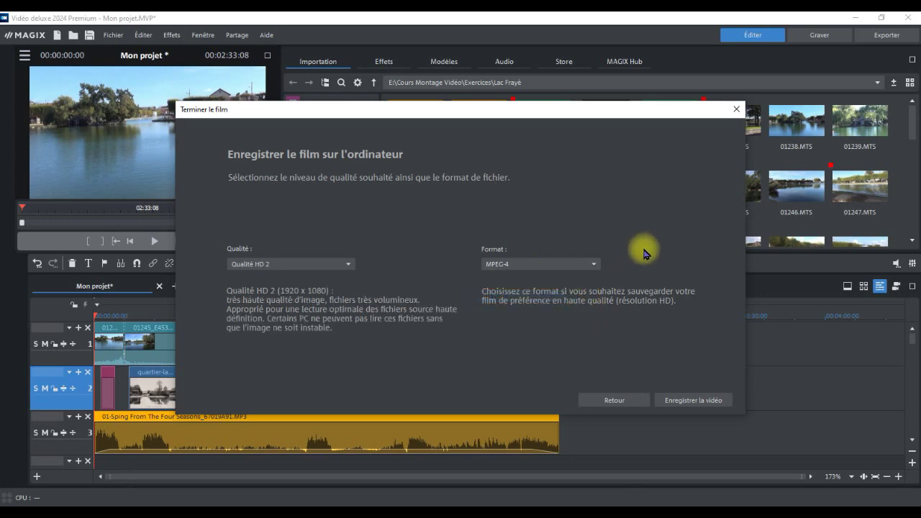
click(349, 266)
click(336, 280)
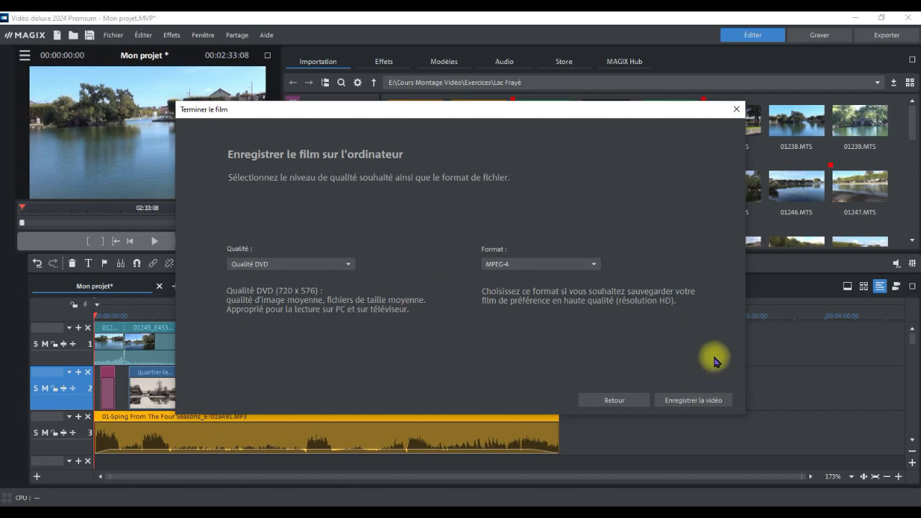
- Save the video as Mon projet.MP4 in the Lac Frayé folder under Cours Montage Vidéo > Exercices and start the export
click(694, 402)
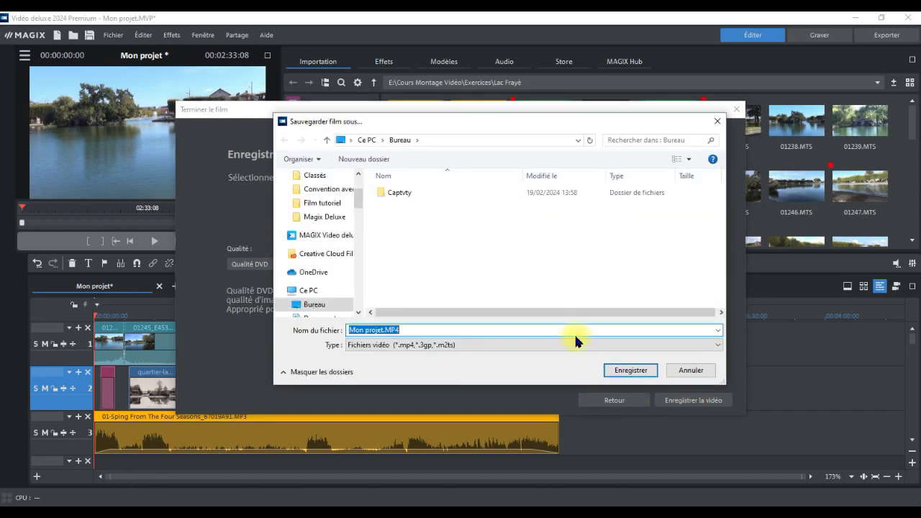
drag(358, 203, 360, 243)
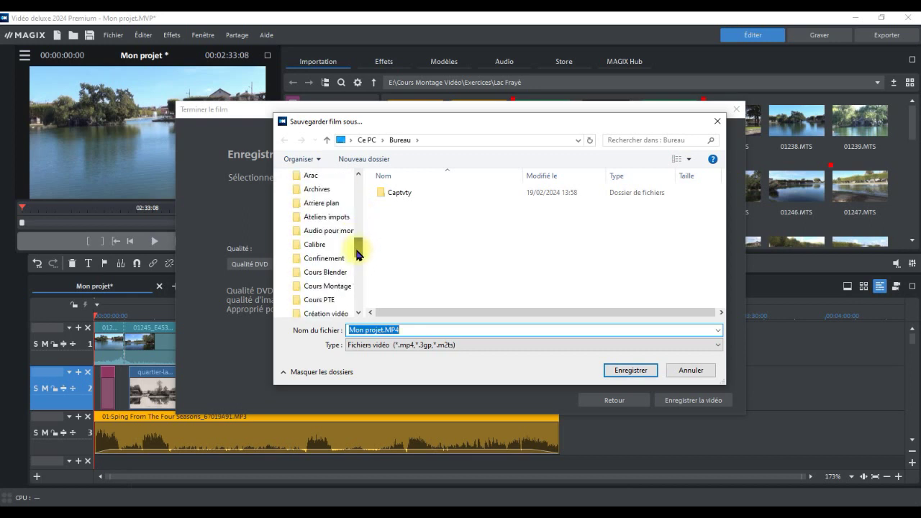
click(333, 287)
click(401, 207)
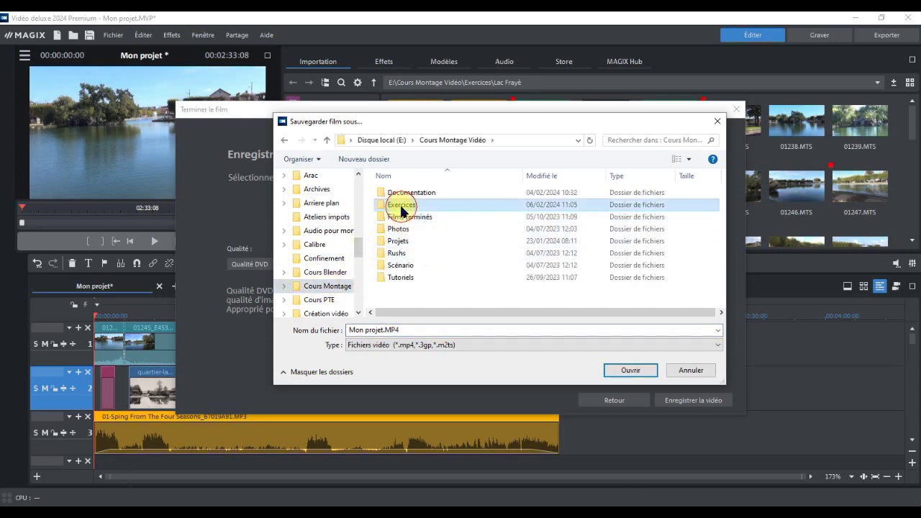
double_click(402, 208)
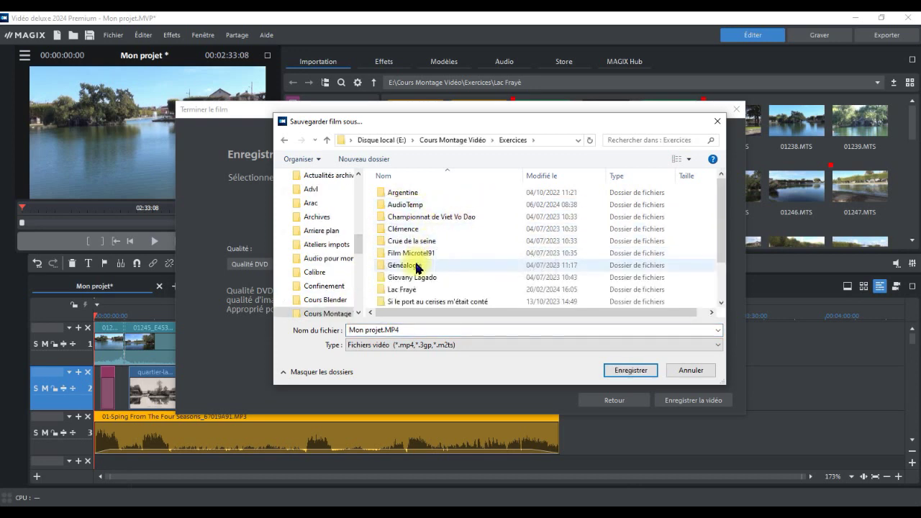
double_click(410, 290)
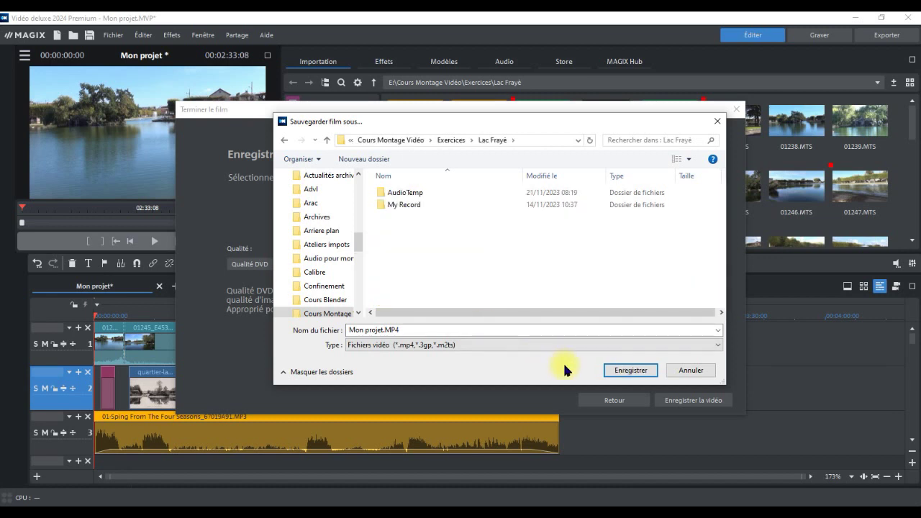
click(629, 371)
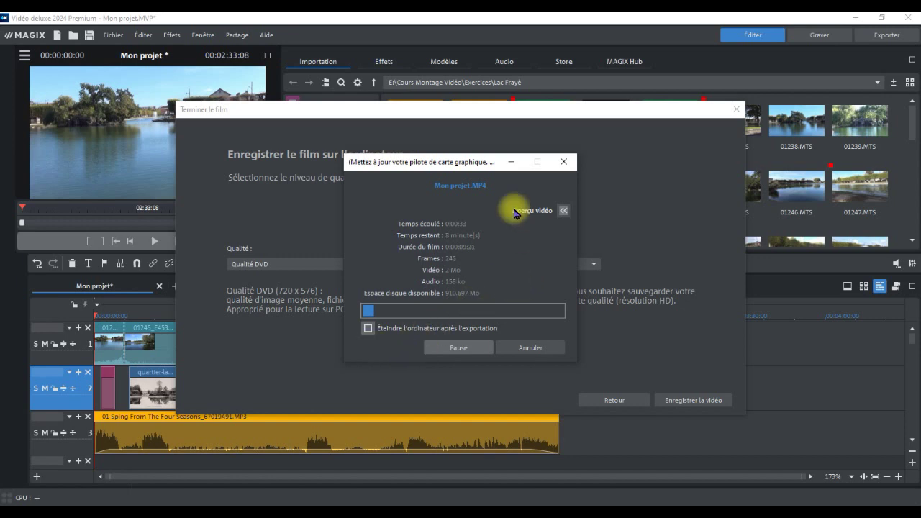
- Let the export finish, close its completion message and save the project
click(564, 211)
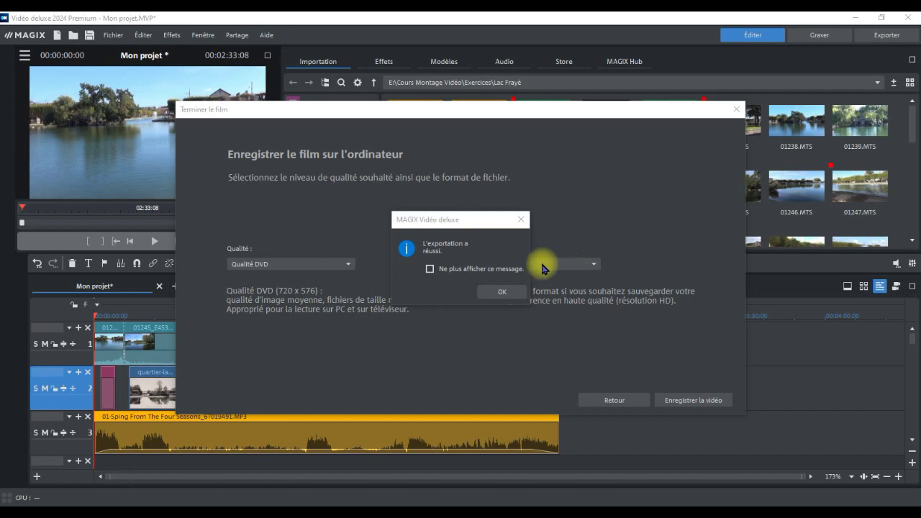
click(508, 292)
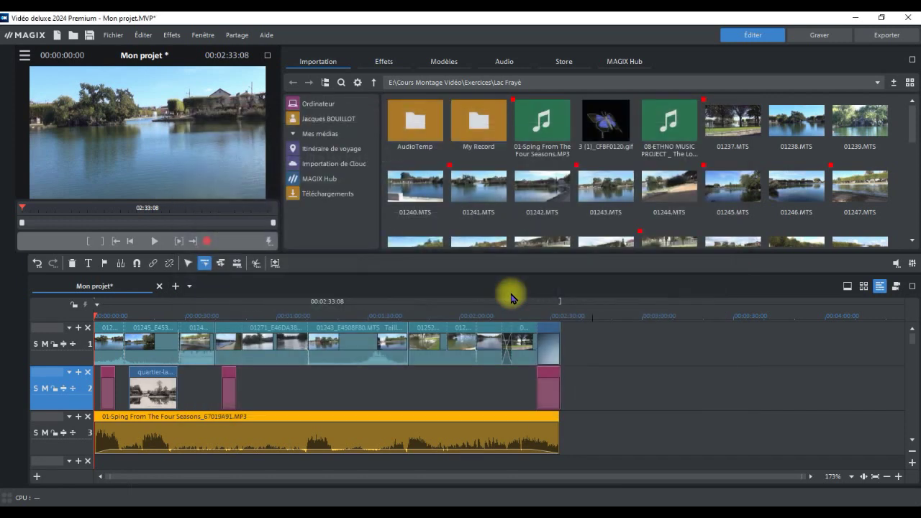
click(90, 35)
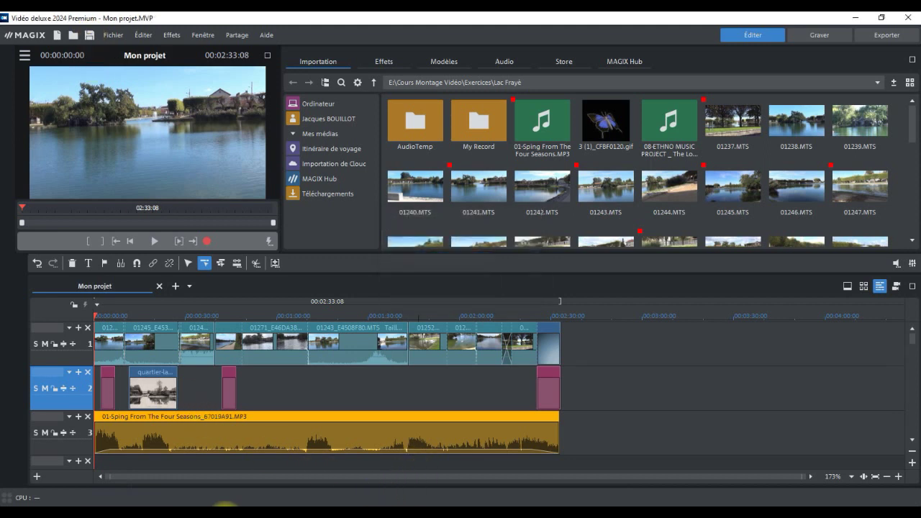
- Switch to File Explorer and find the exported video in Cours Montage Vidéo > Exercices > Lac Frayé
key(alt+Tab)
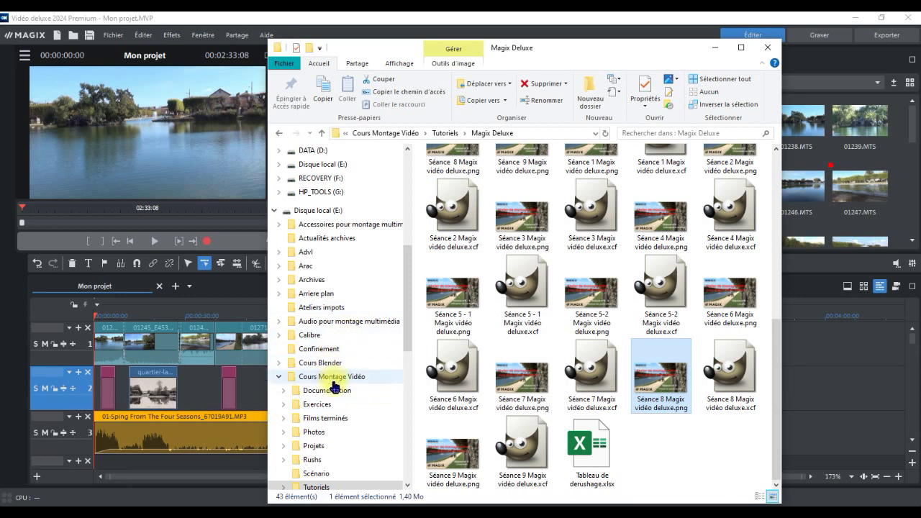
click(324, 405)
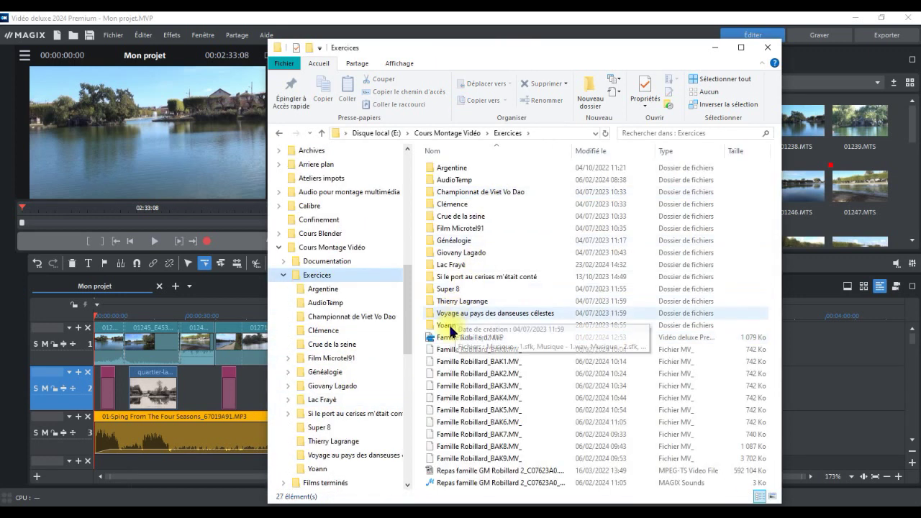
double_click(459, 269)
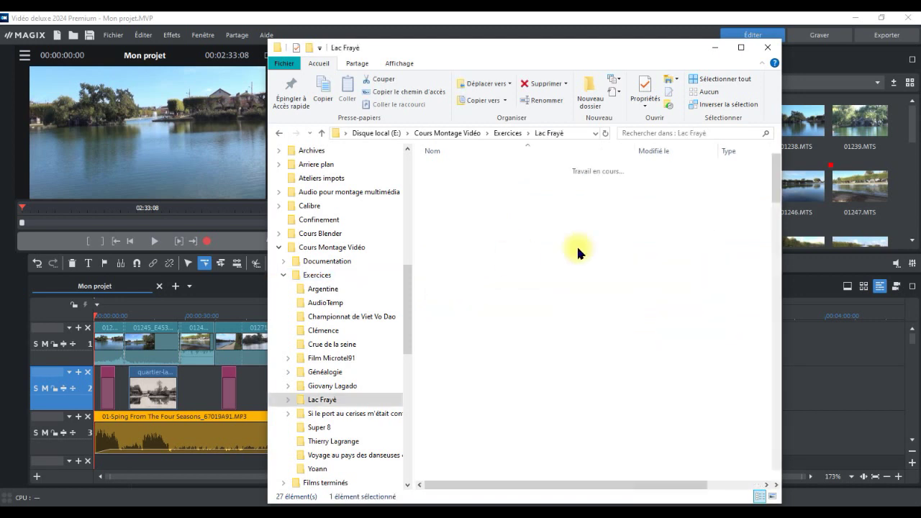
drag(778, 181, 783, 450)
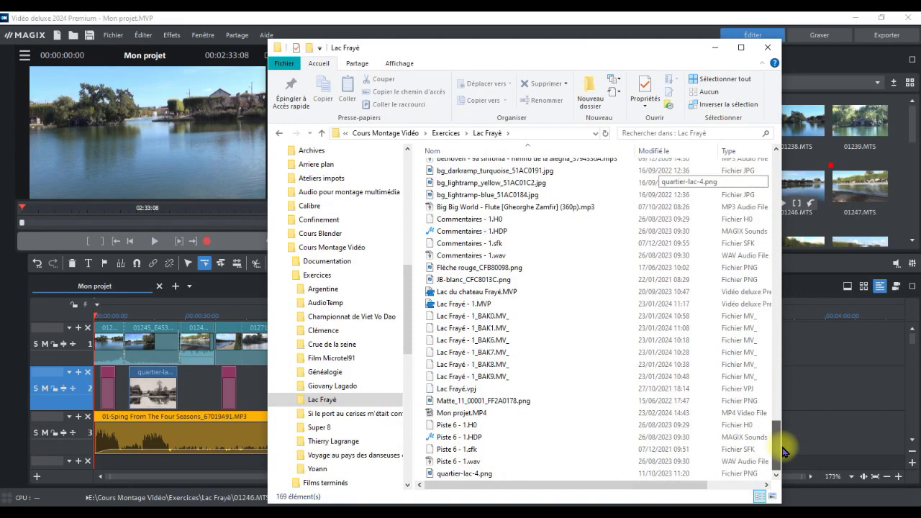
- Play Mon projet.MP4 in the media player with the player window maximized
click(472, 413)
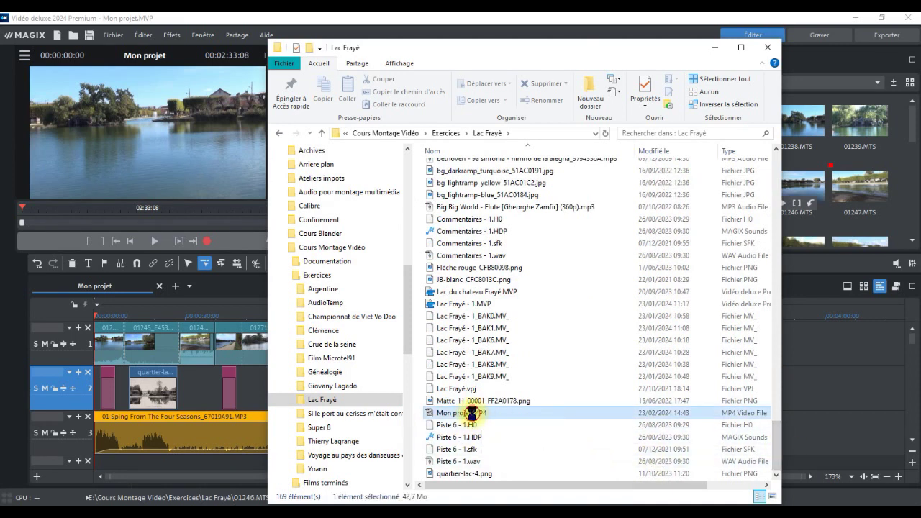
double_click(473, 414)
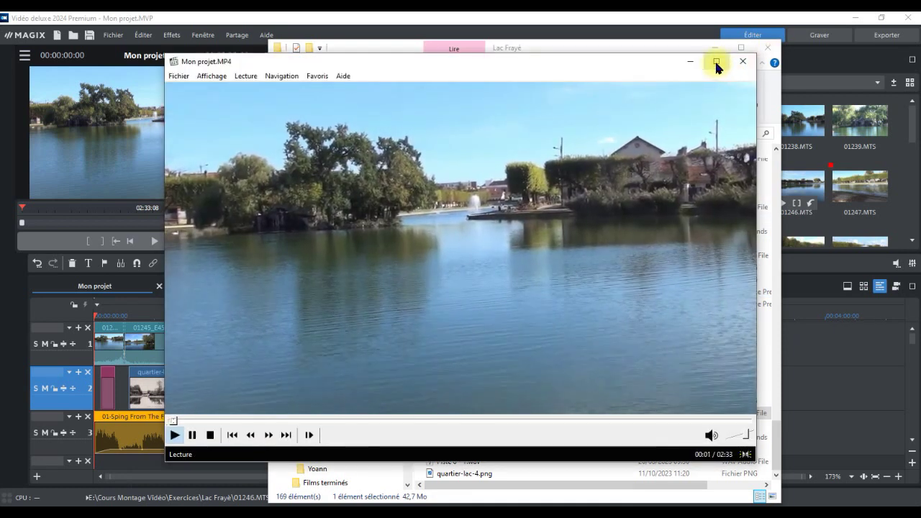
click(716, 63)
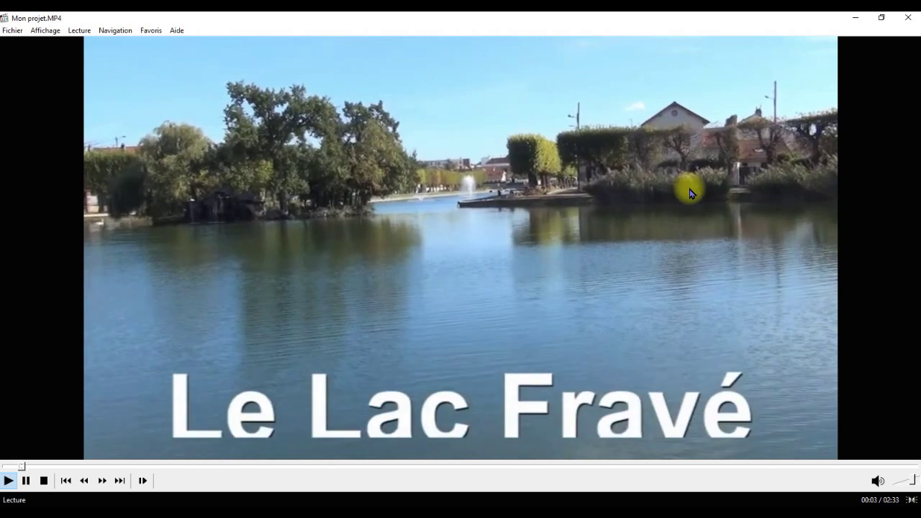